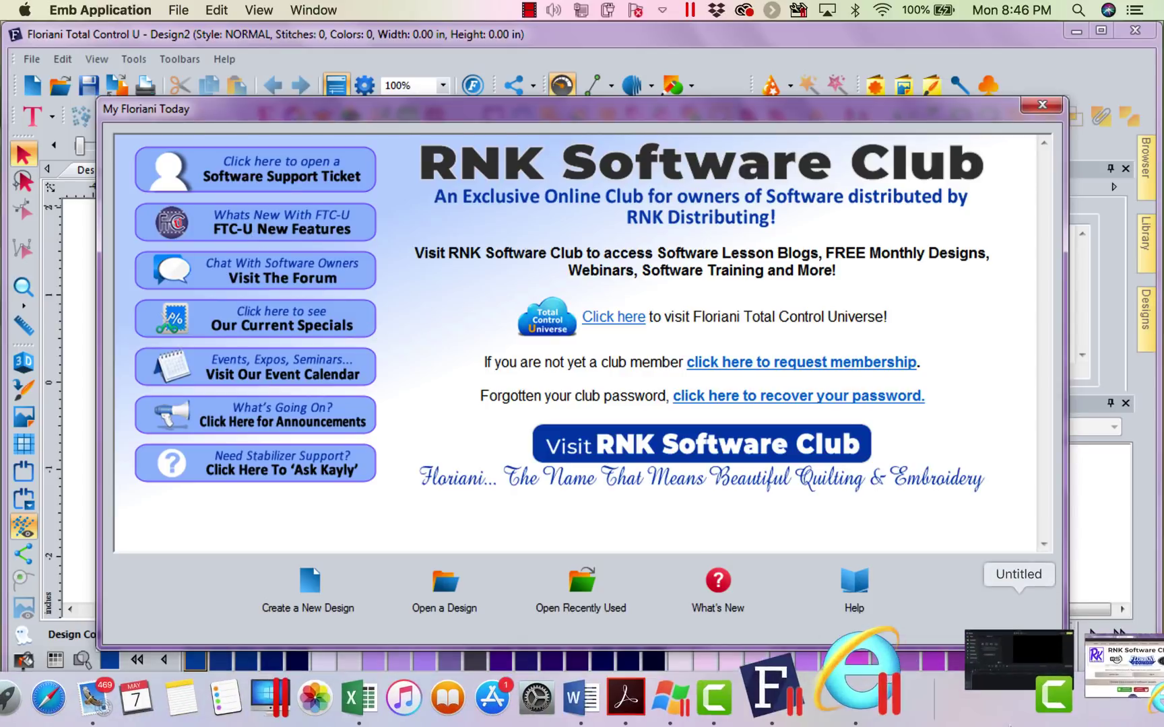
Visit the Total Control Universe web page, then dismiss My Floriani Today to get Design3.
{"action": "left_click", "coordinate": [986, 654]}
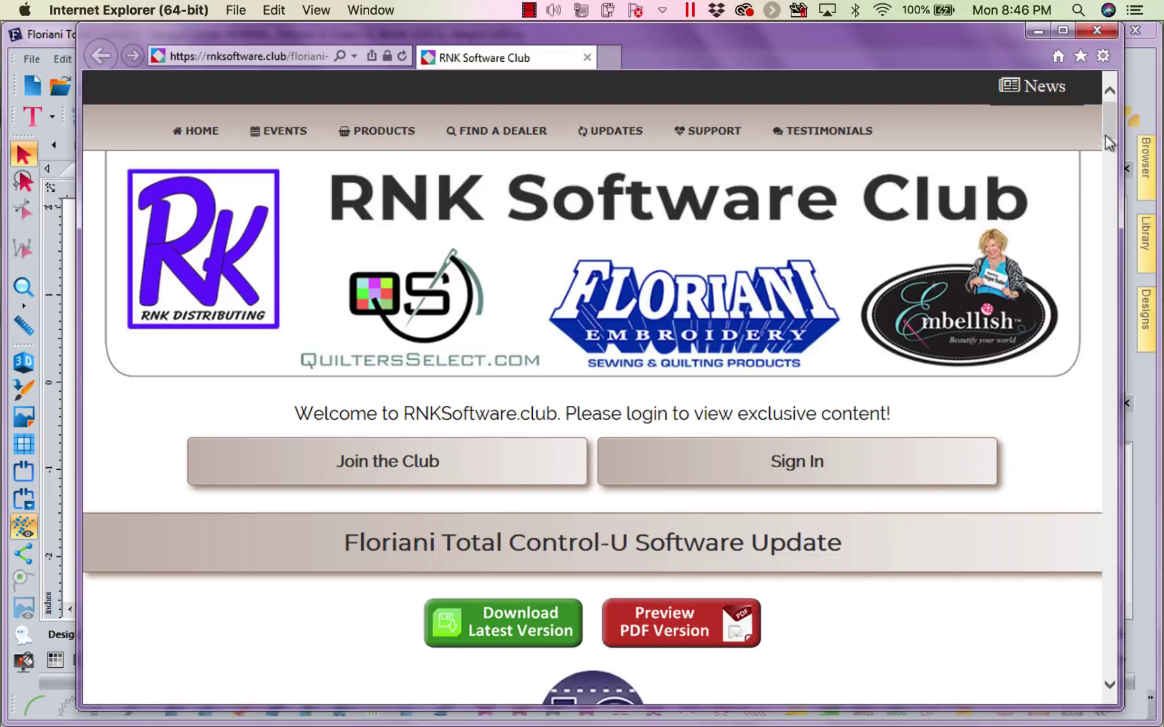
{"action": "left_click_drag", "start_coordinate": [1111, 118], "coordinate": [1110, 186]}
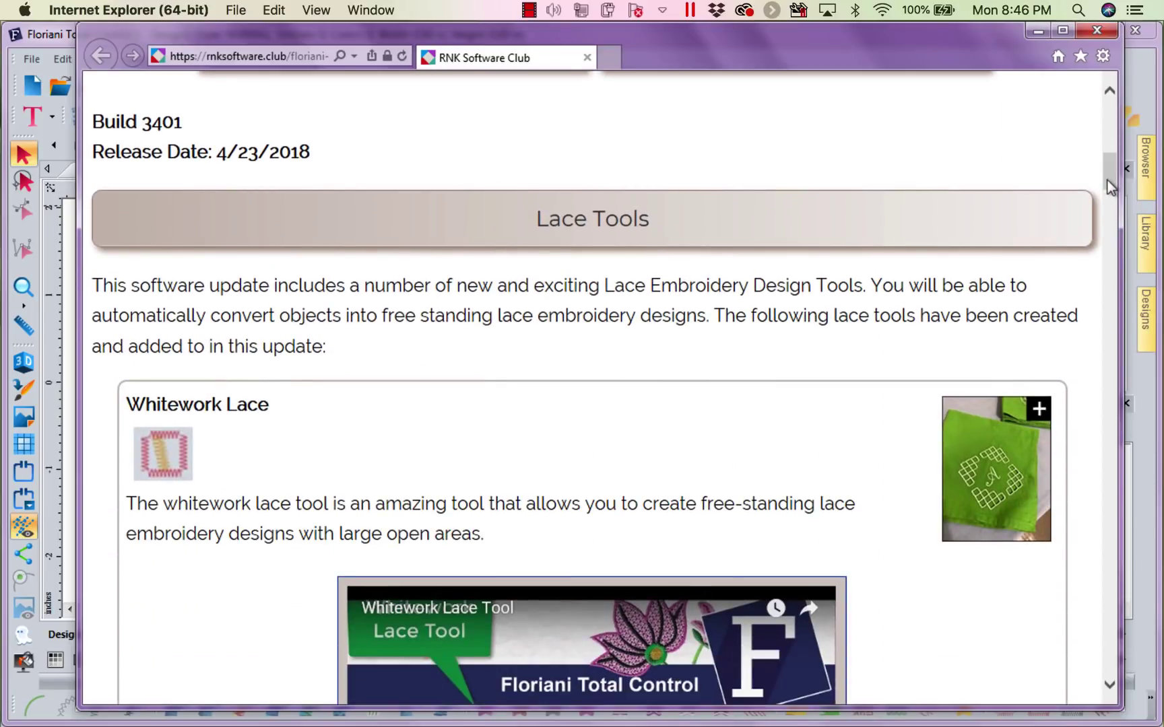
{"action": "mouse_move", "coordinate": [1110, 190]}
{"action": "left_mouse_down"}
{"action": "mouse_move", "coordinate": [1108, 230]}
{"action": "mouse_move", "coordinate": [1098, 175]}
{"action": "mouse_move", "coordinate": [1109, 295]}
{"action": "left_mouse_up"}
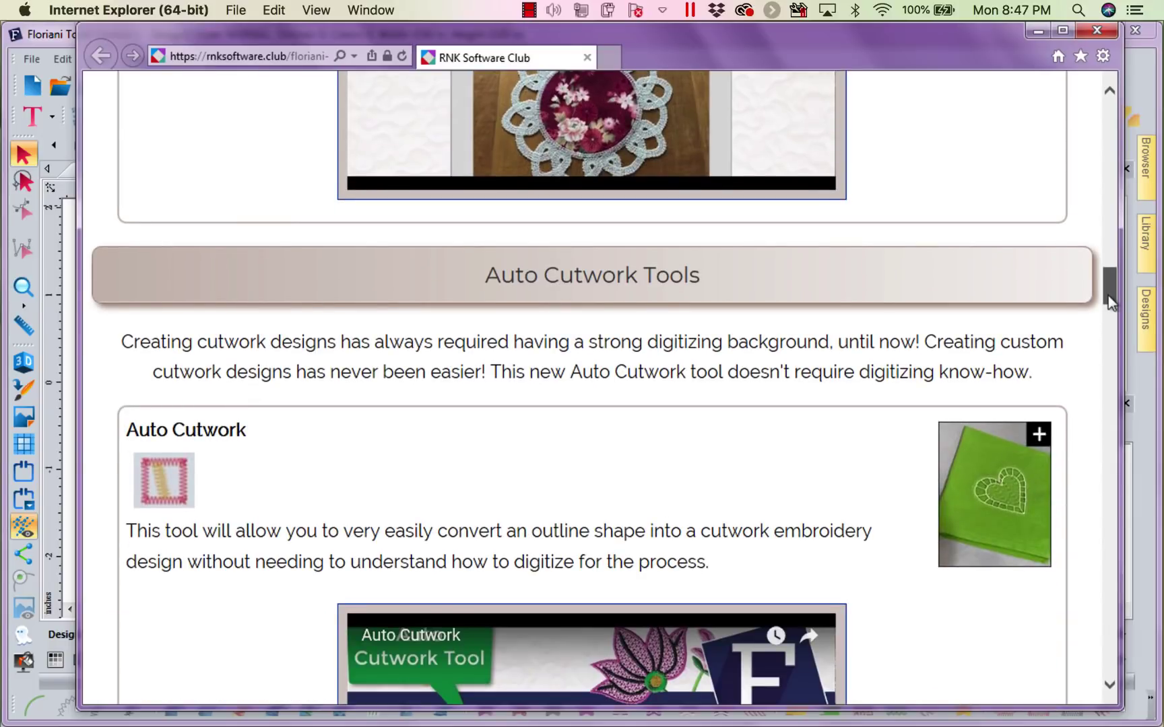
{"action": "left_click_drag", "start_coordinate": [1109, 296], "coordinate": [1113, 395]}
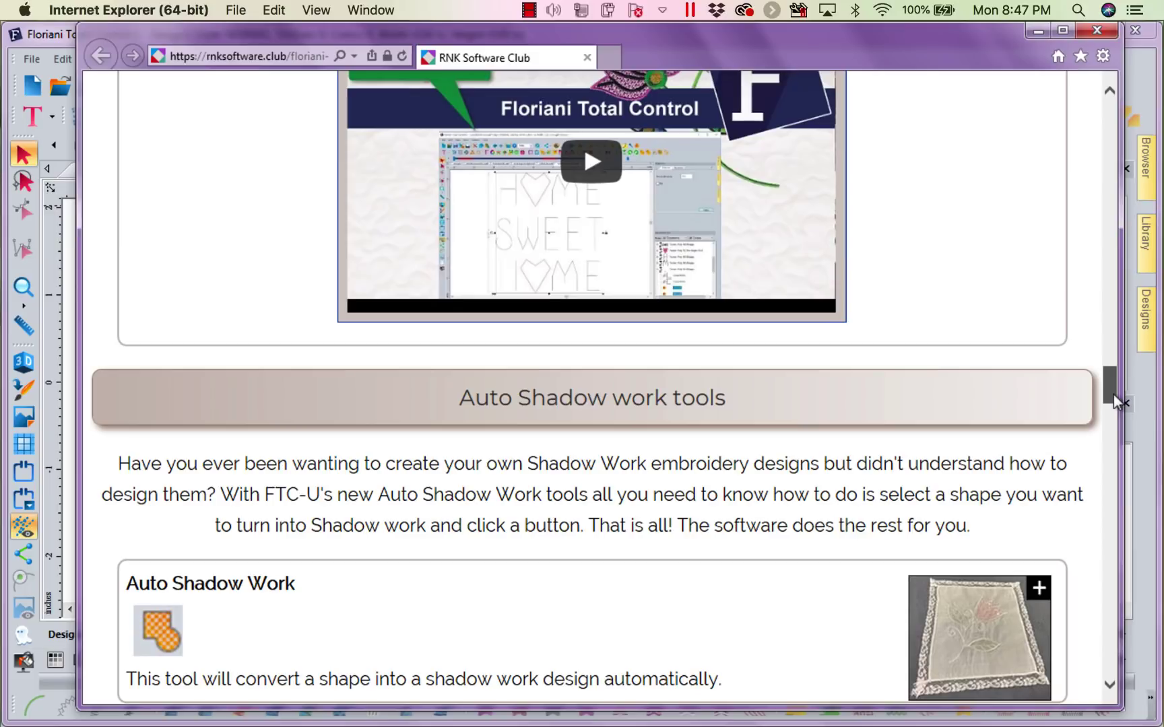
{"action": "left_click_drag", "start_coordinate": [1113, 394], "coordinate": [1122, 512]}
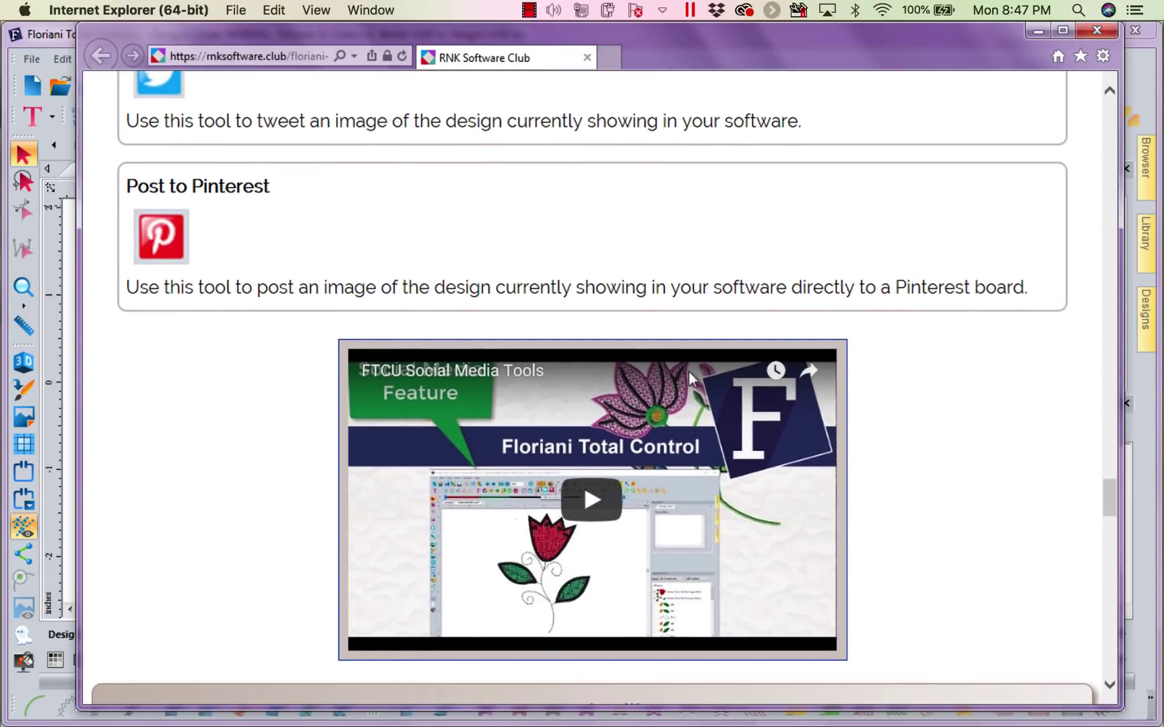
{"action": "left_click", "coordinate": [1098, 30]}
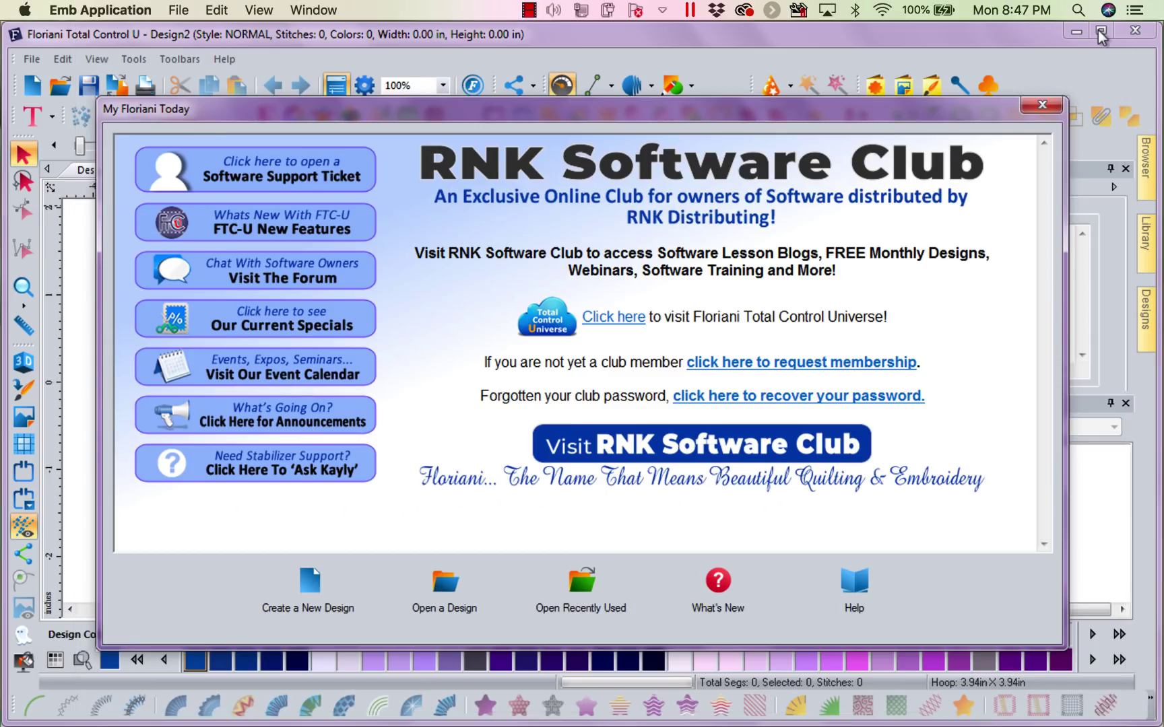
{"action": "left_click", "coordinate": [1044, 106]}
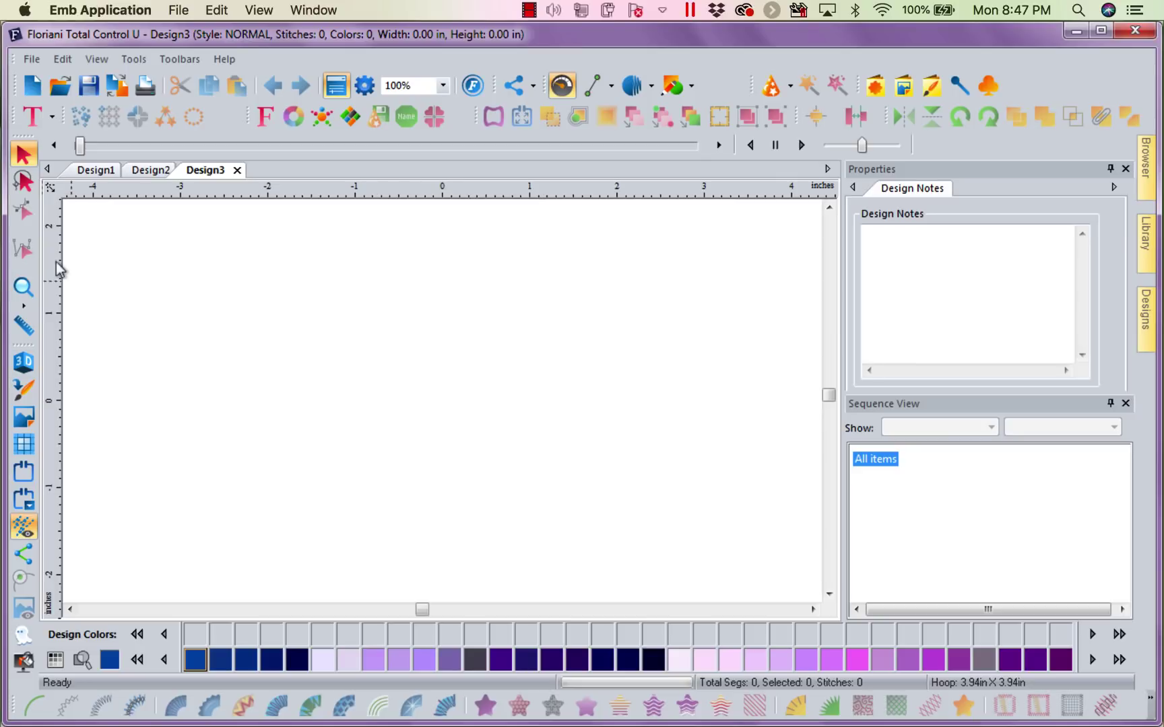
Preview and close the Text, Digitizing Tools, Wizards and Share toolbar flyouts.
{"action": "left_click", "coordinate": [53, 119]}
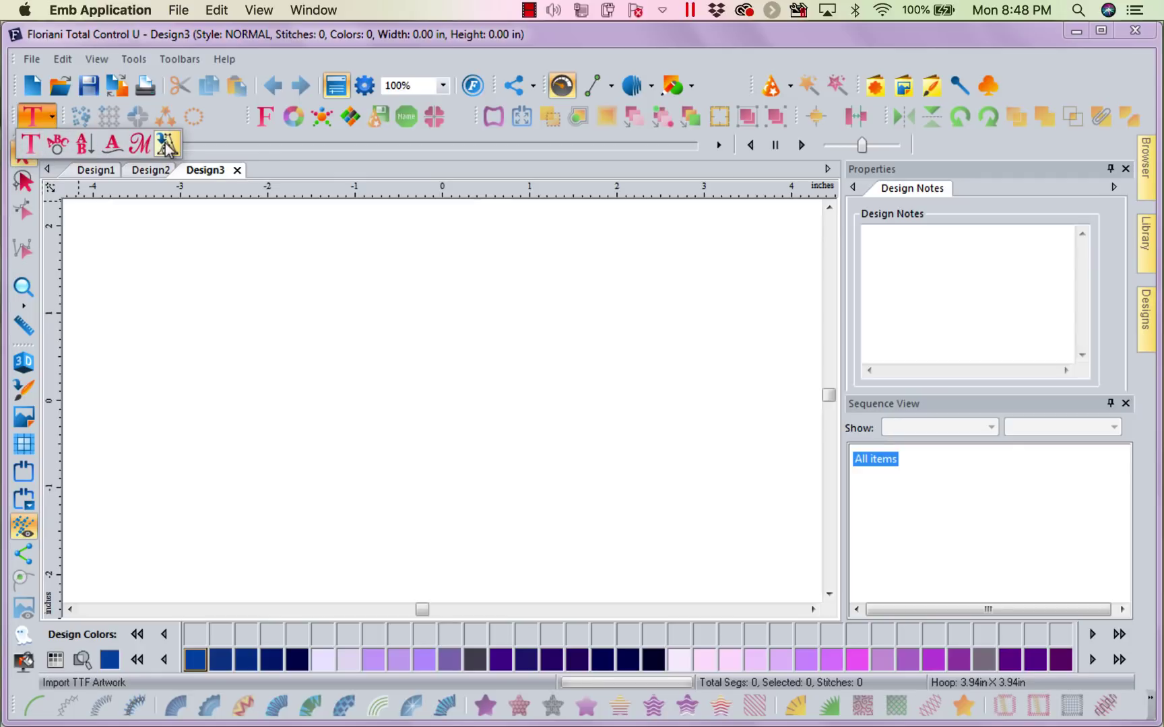
{"action": "left_click", "coordinate": [244, 284]}
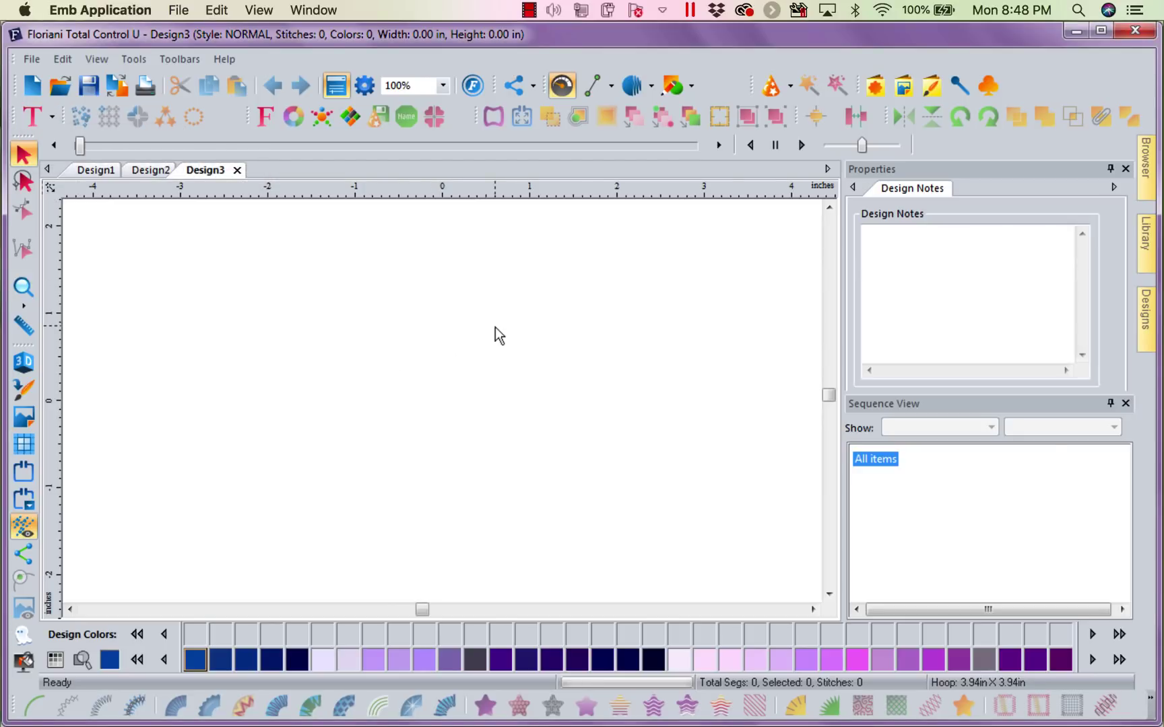
{"action": "left_click", "coordinate": [652, 87]}
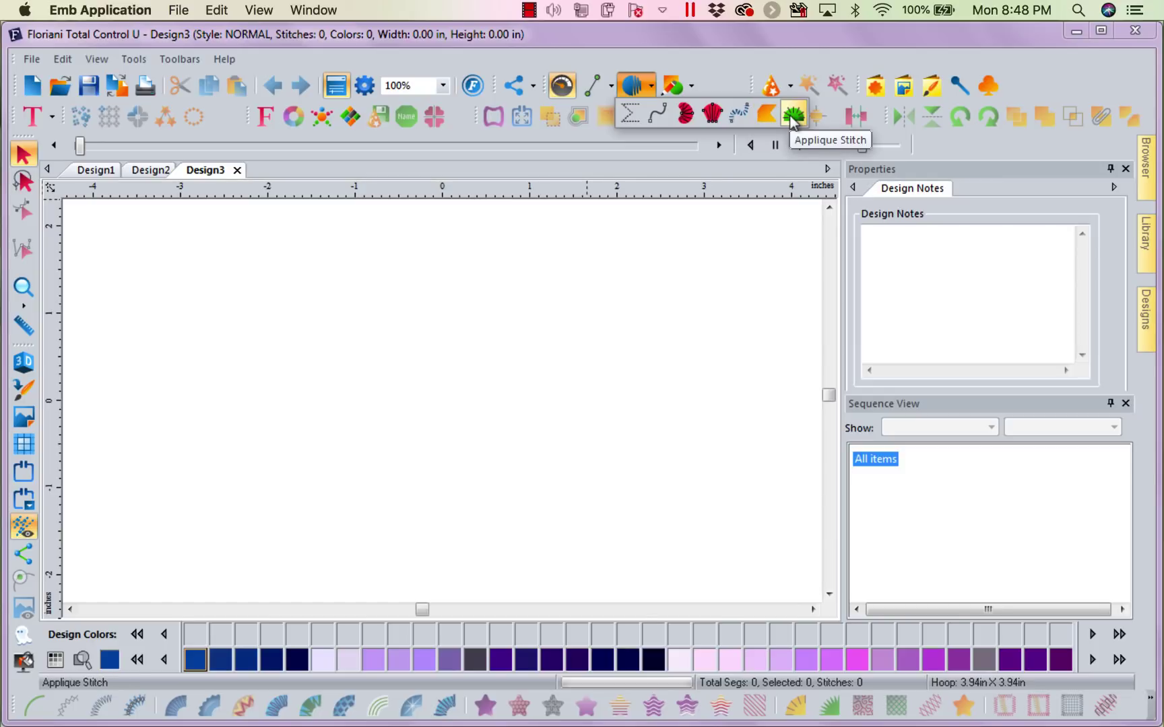
{"action": "left_click", "coordinate": [617, 338]}
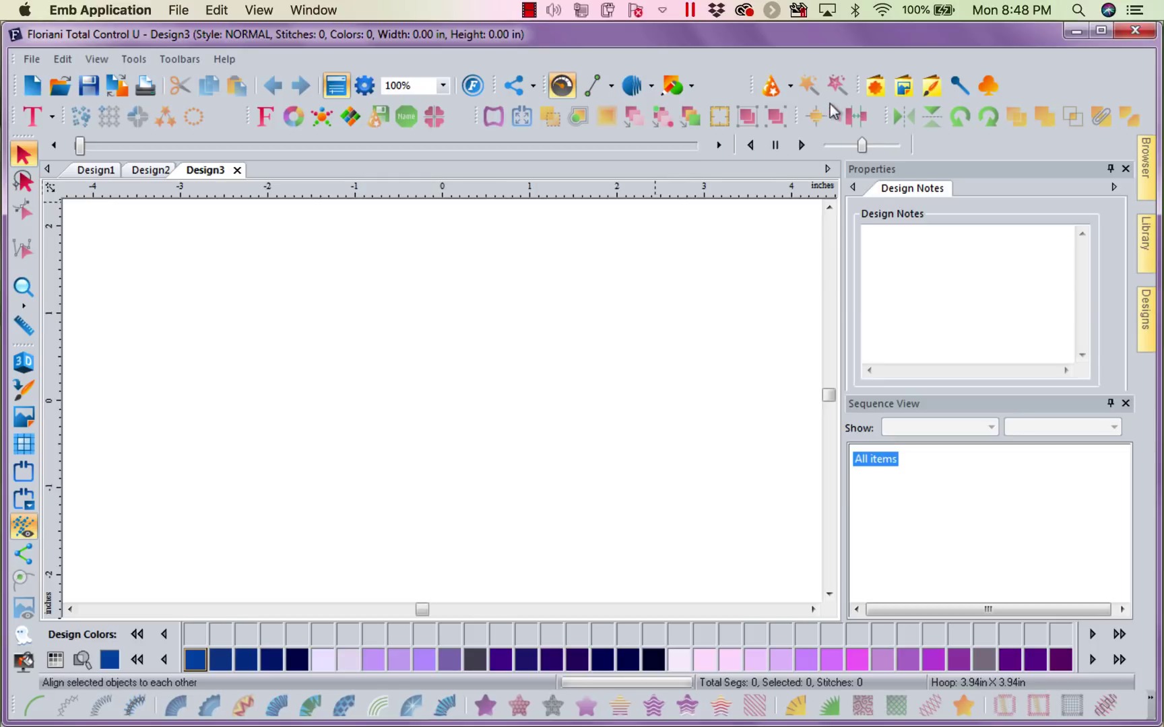
{"action": "left_click", "coordinate": [790, 87]}
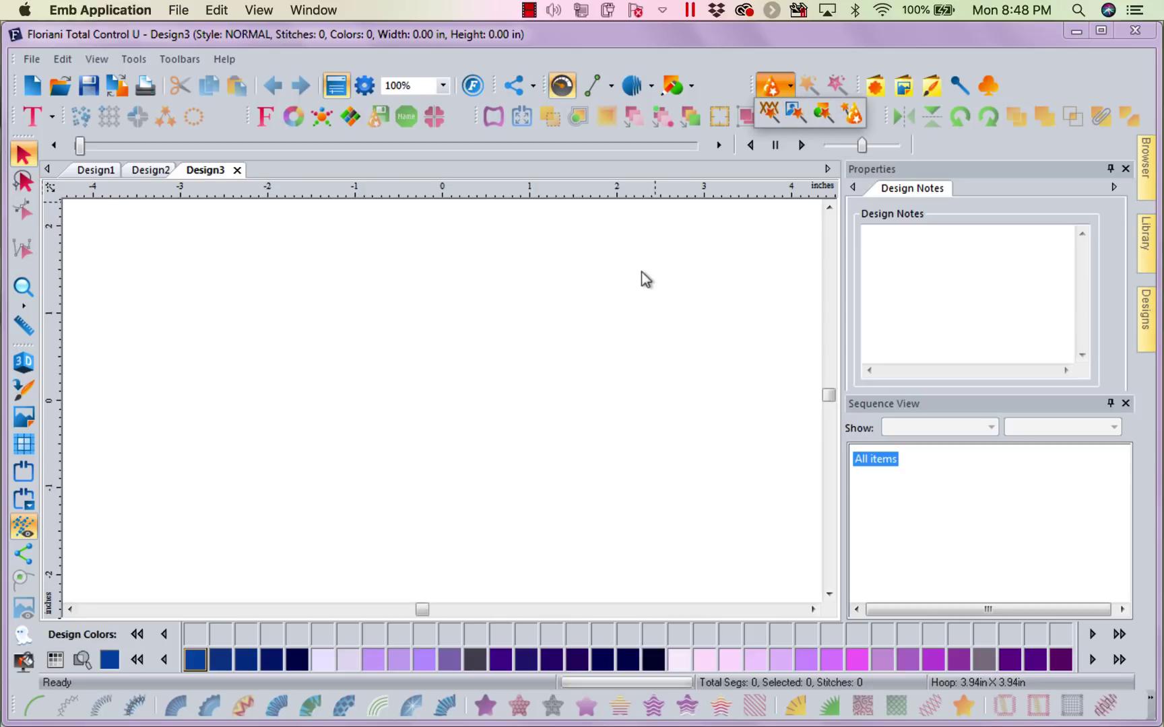
{"action": "left_click", "coordinate": [535, 87]}
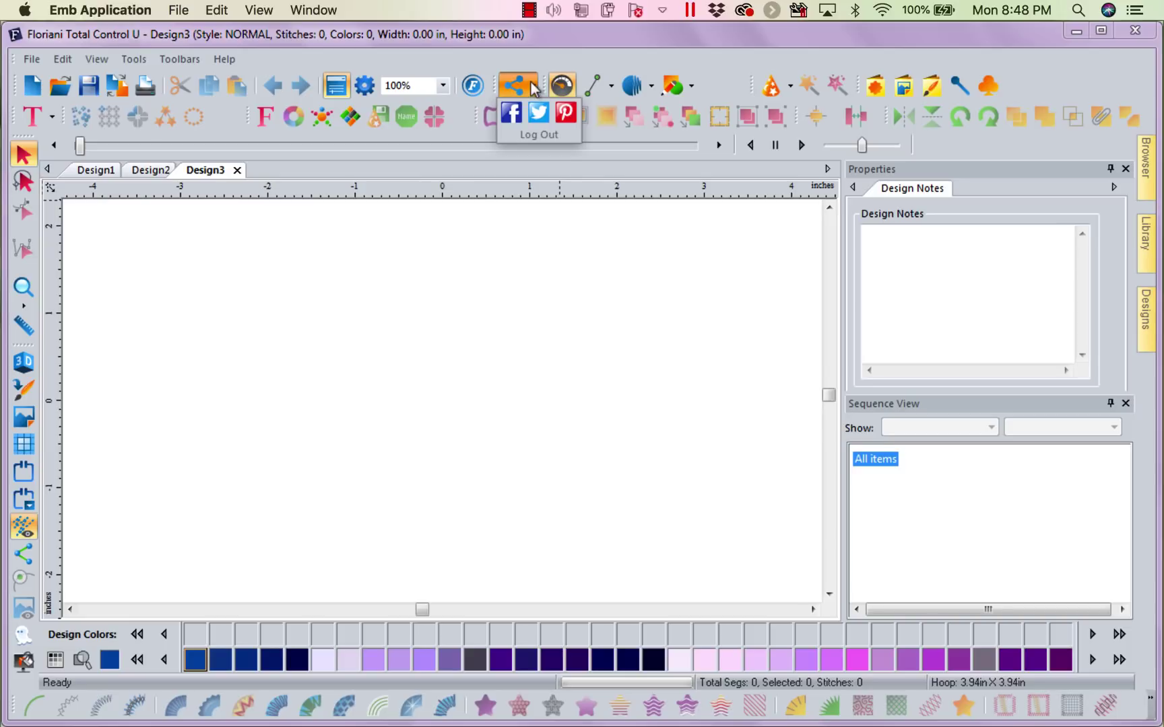
{"action": "left_click", "coordinate": [321, 318]}
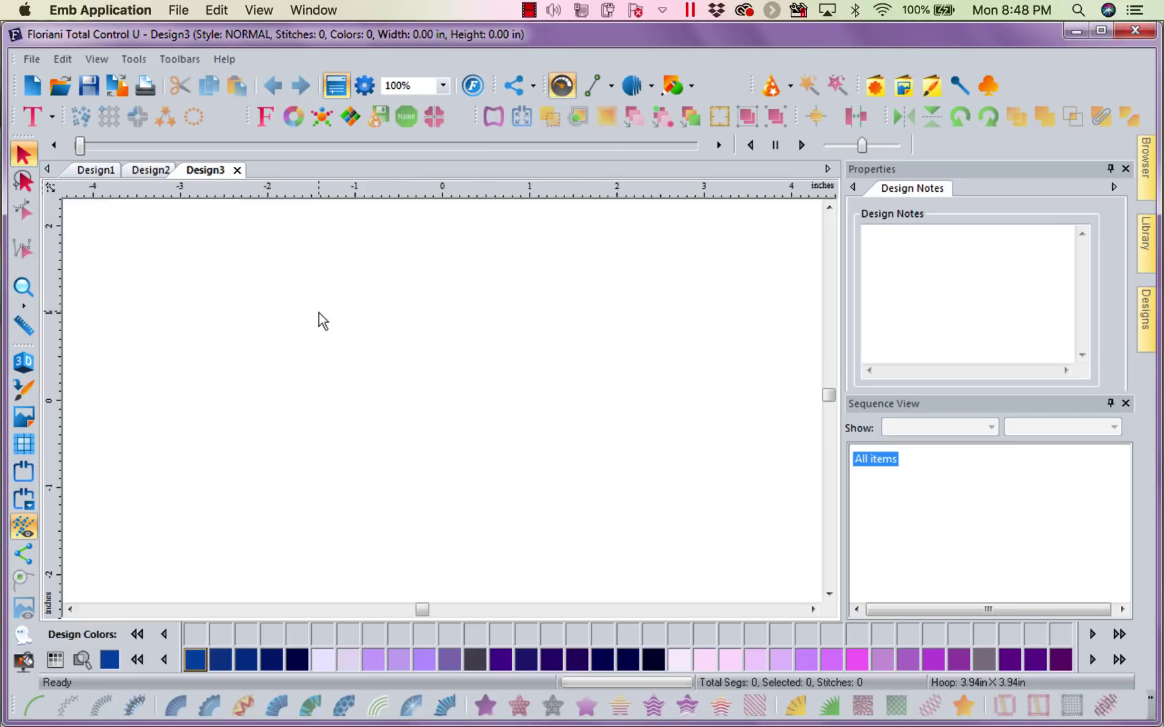
{"action": "left_click", "coordinate": [134, 59]}
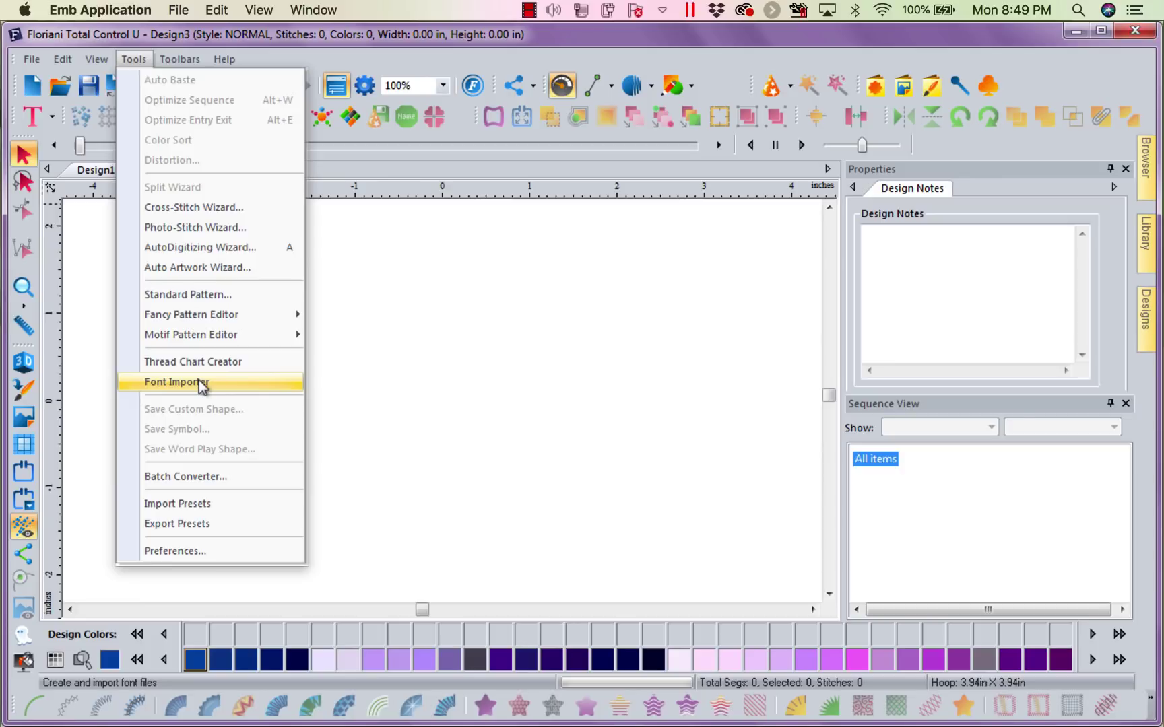
{"action": "left_click", "coordinate": [425, 372]}
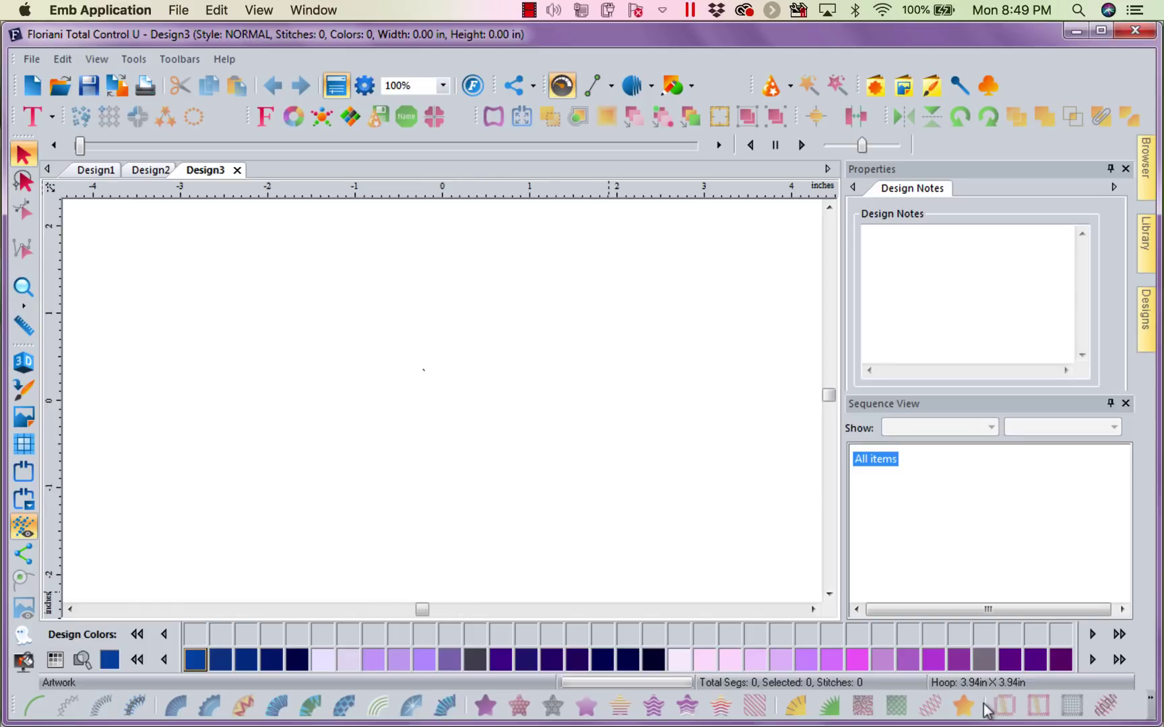
{"action": "mouse_move", "coordinate": [991, 707]}
{"action": "left_mouse_down"}
{"action": "mouse_move", "coordinate": [801, 452]}
{"action": "mouse_move", "coordinate": [1009, 268]}
{"action": "mouse_move", "coordinate": [971, 245]}
{"action": "left_mouse_up"}
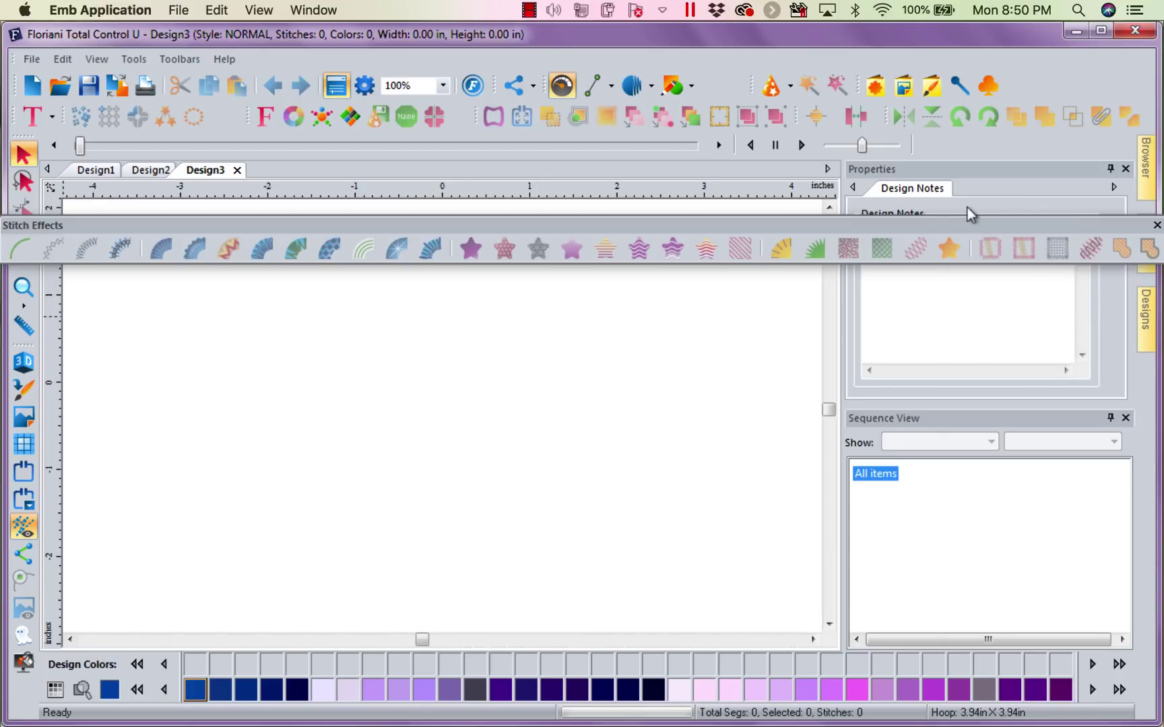
{"action": "double_click", "coordinate": [797, 225]}
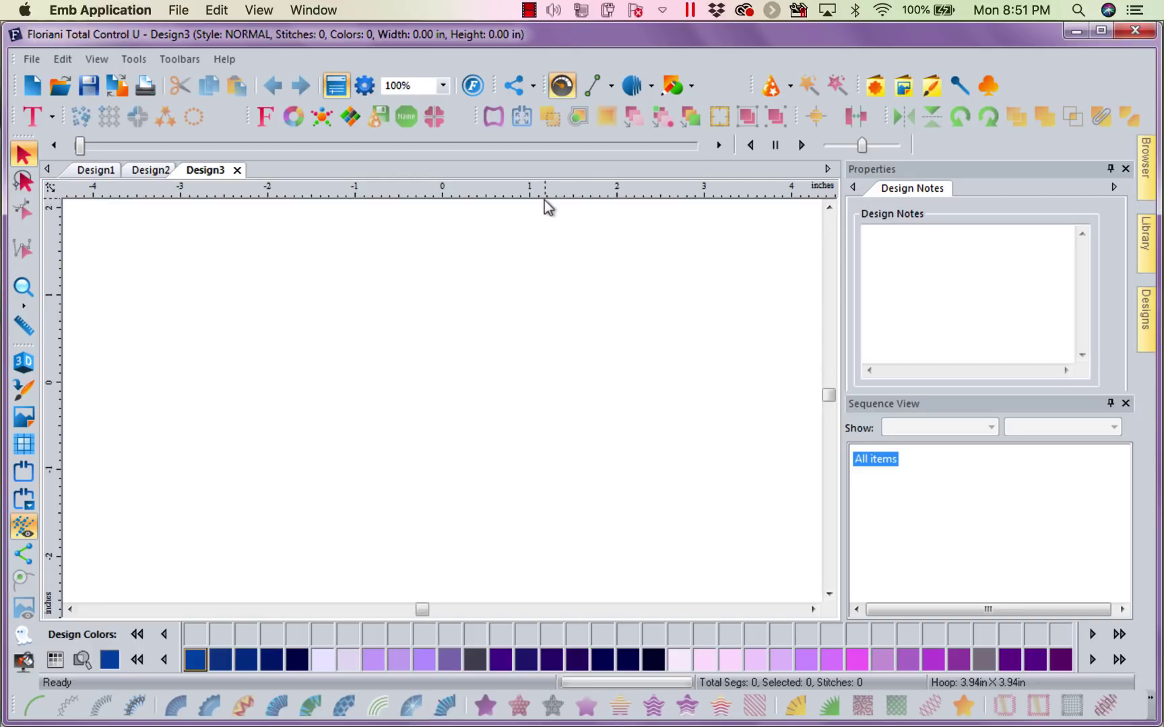
{"action": "left_click", "coordinate": [235, 56]}
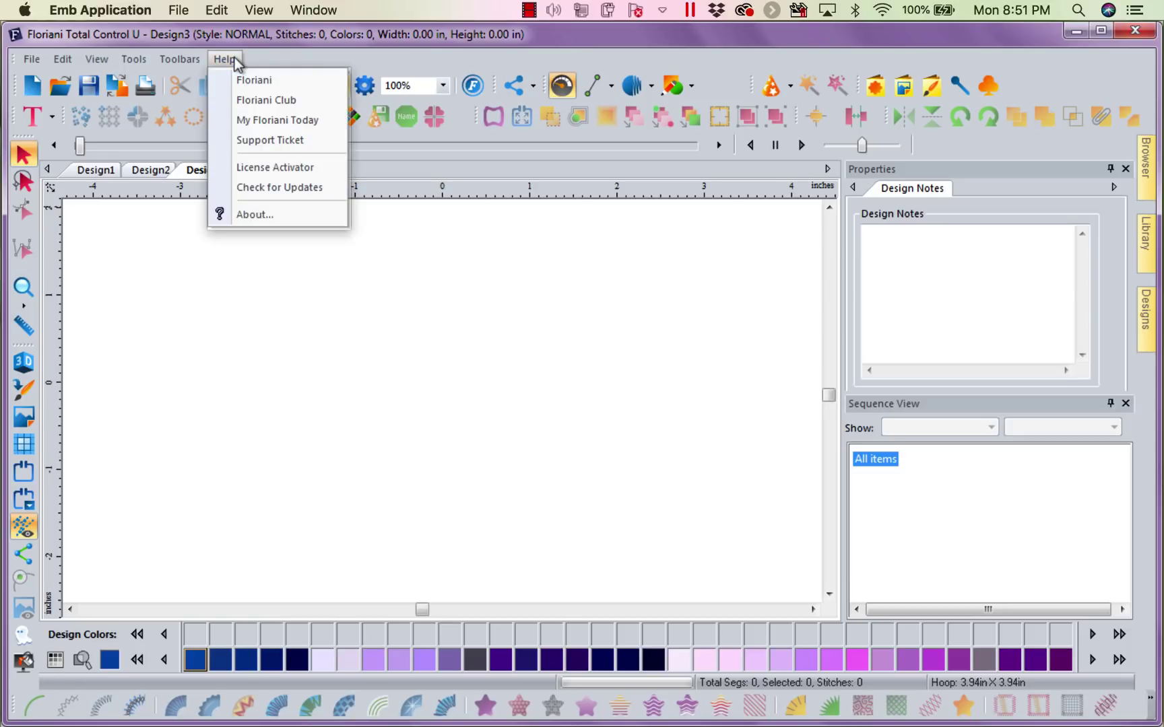
{"action": "left_click", "coordinate": [252, 216]}
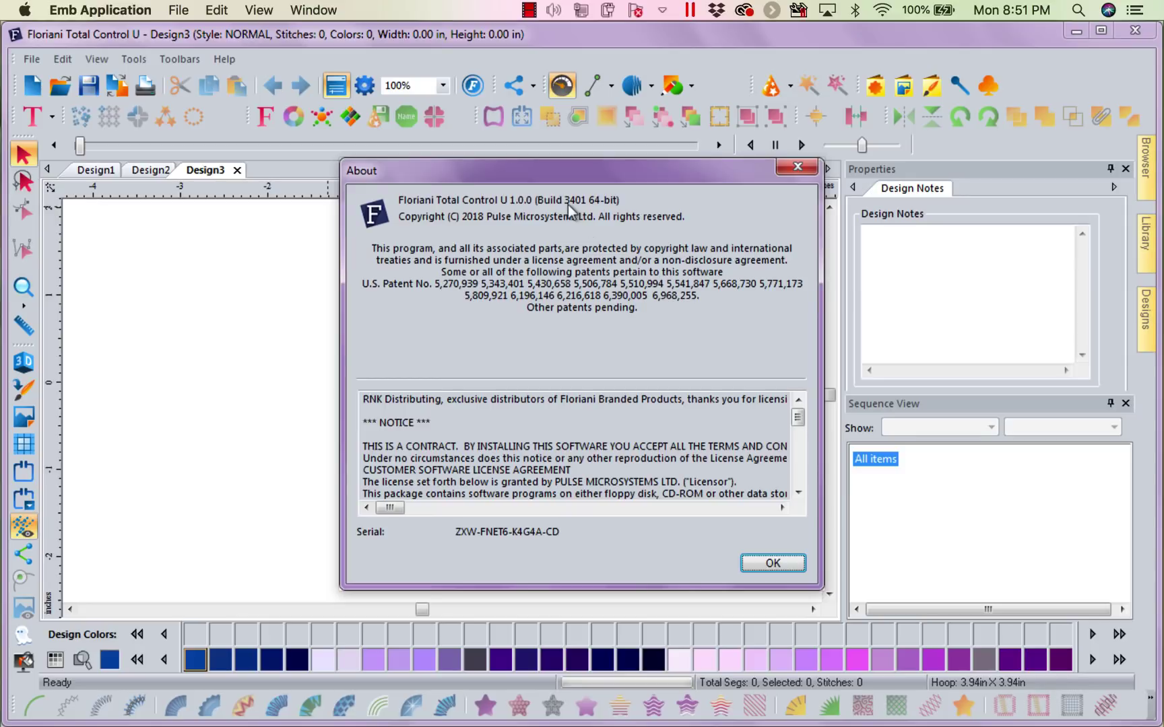
{"action": "left_click", "coordinate": [798, 169]}
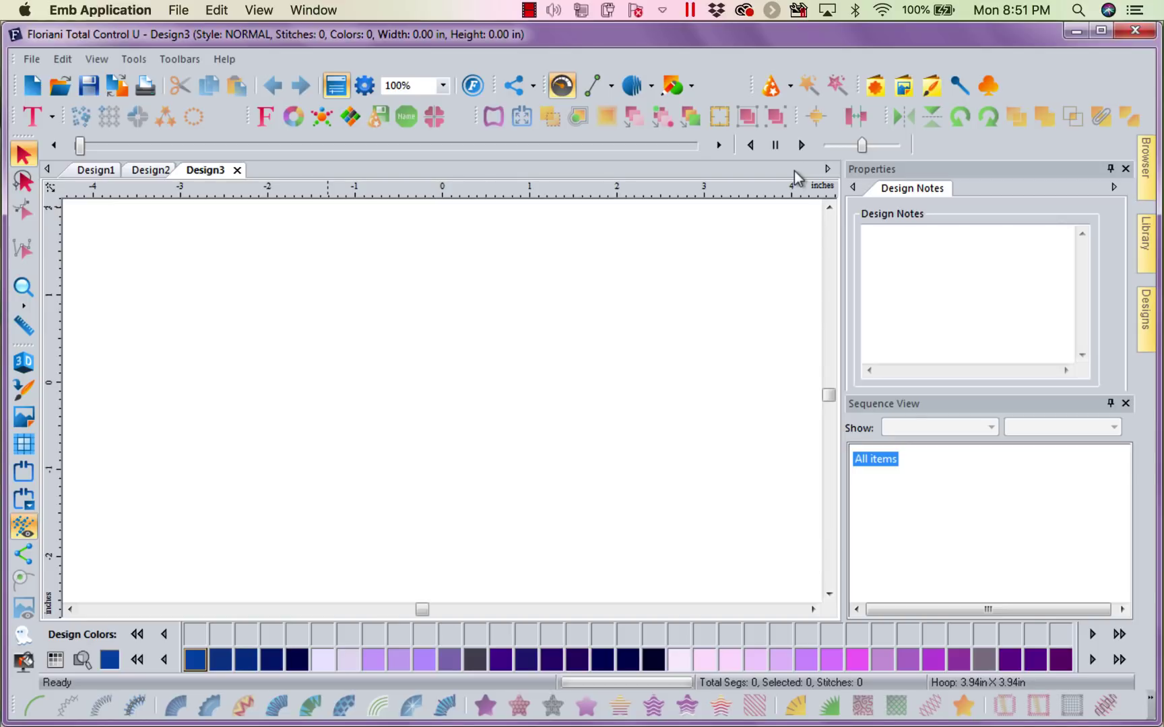
Reopen My Floriani Today from Help, create Design4, and start editing Design Notes.
{"action": "mouse_move", "coordinate": [688, 668]}
{"action": "left_click", "coordinate": [224, 59]}
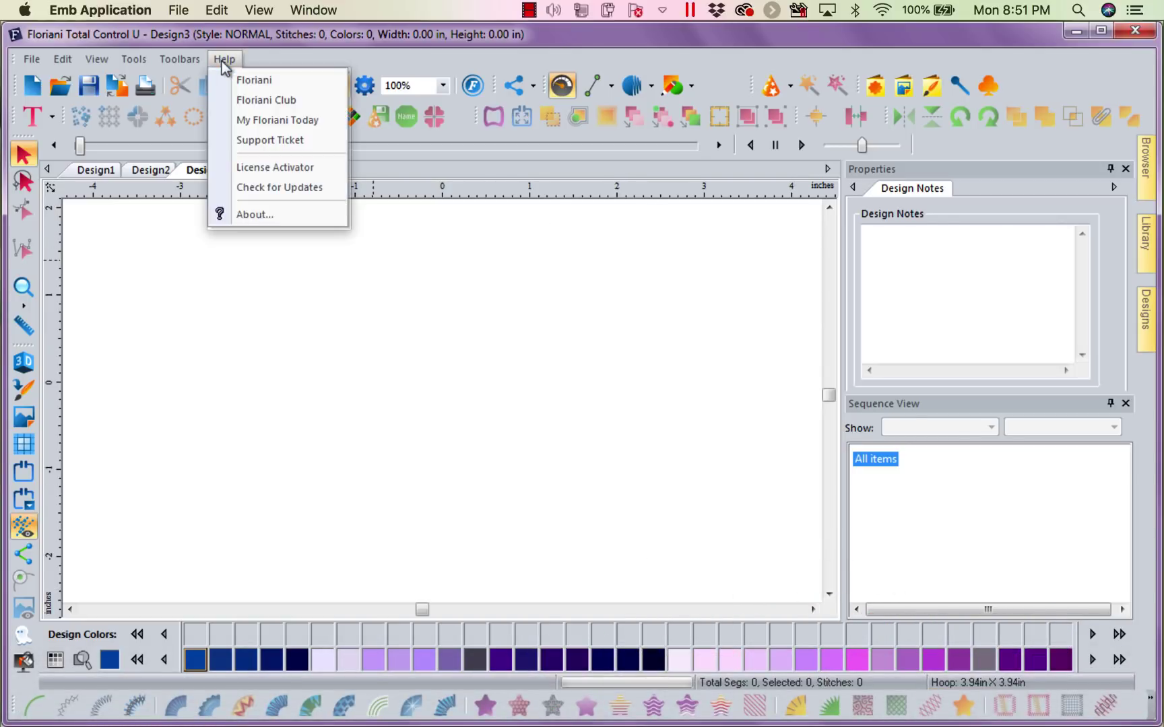
{"action": "left_click", "coordinate": [272, 118]}
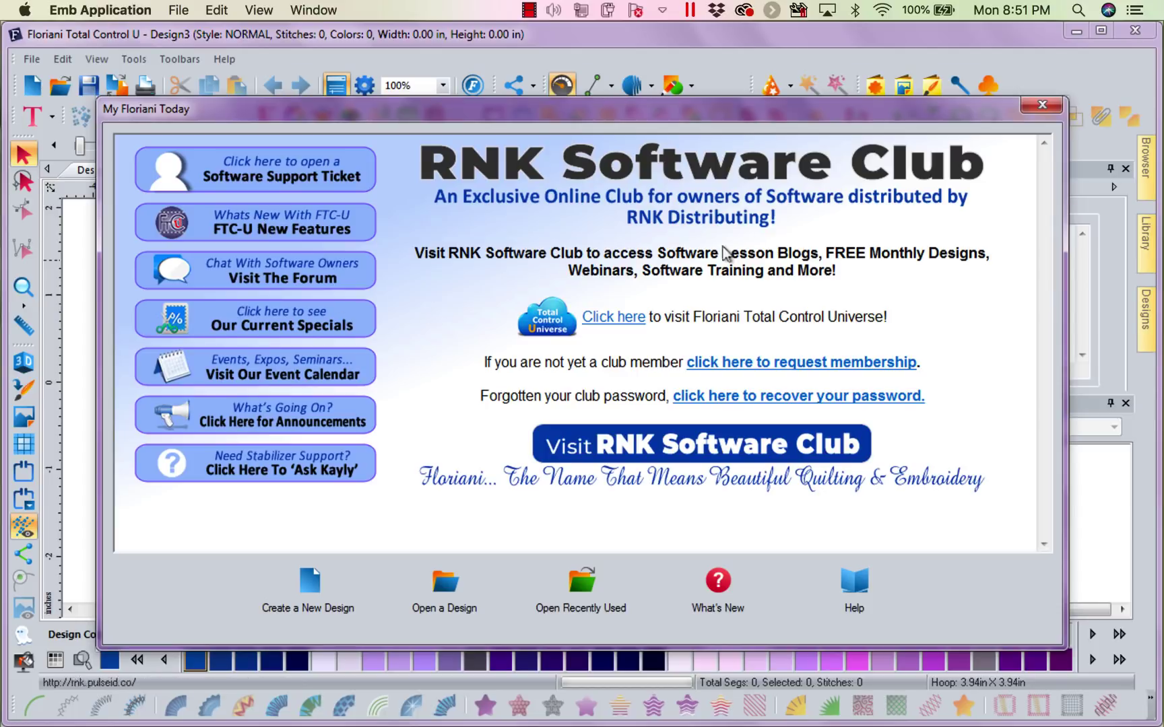
{"action": "left_click", "coordinate": [1045, 106]}
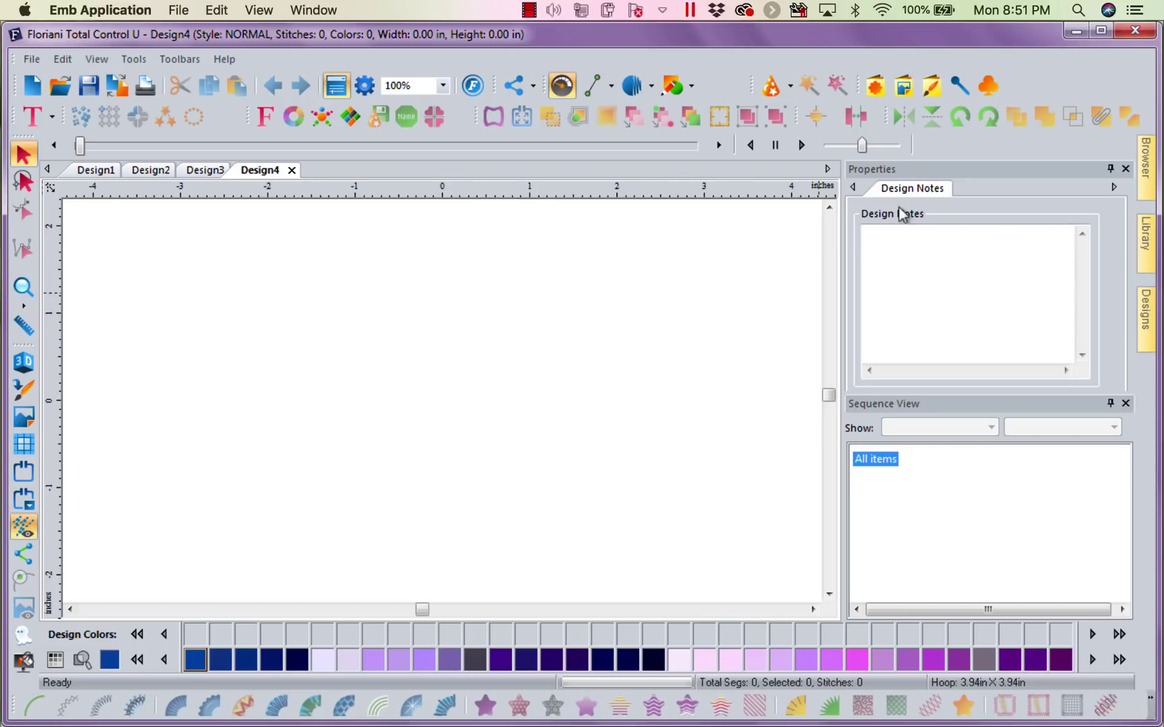
{"action": "left_click", "coordinate": [903, 242]}
Add the Easy Art H shape (AP1008) and enlarge it from 3.61 × 4.00 to 4.10 × 4.54 in.
{"action": "left_click", "coordinate": [876, 86]}
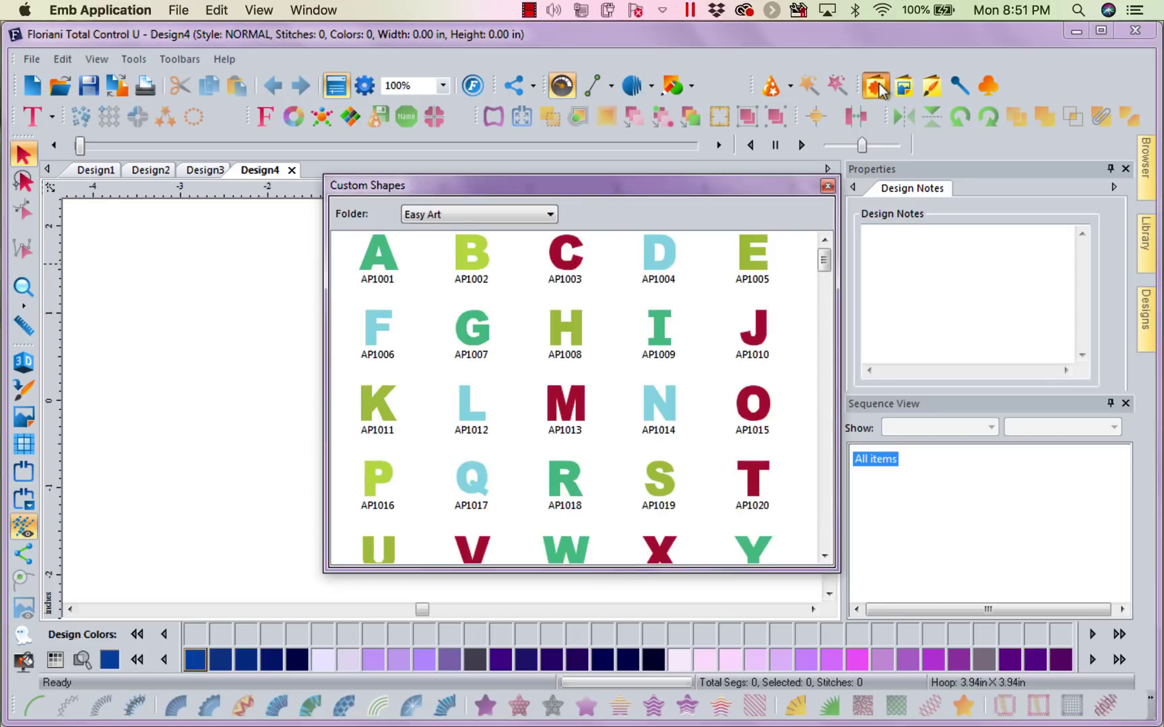
{"action": "double_click", "coordinate": [587, 326]}
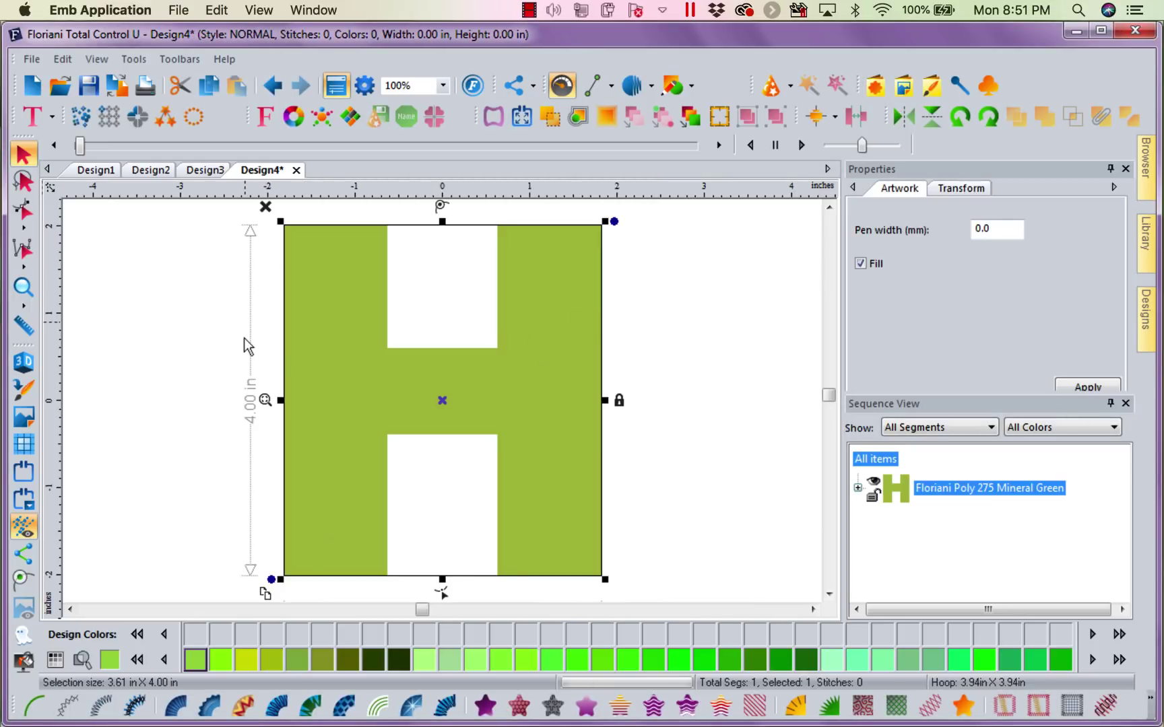
{"action": "left_click", "coordinate": [830, 594]}
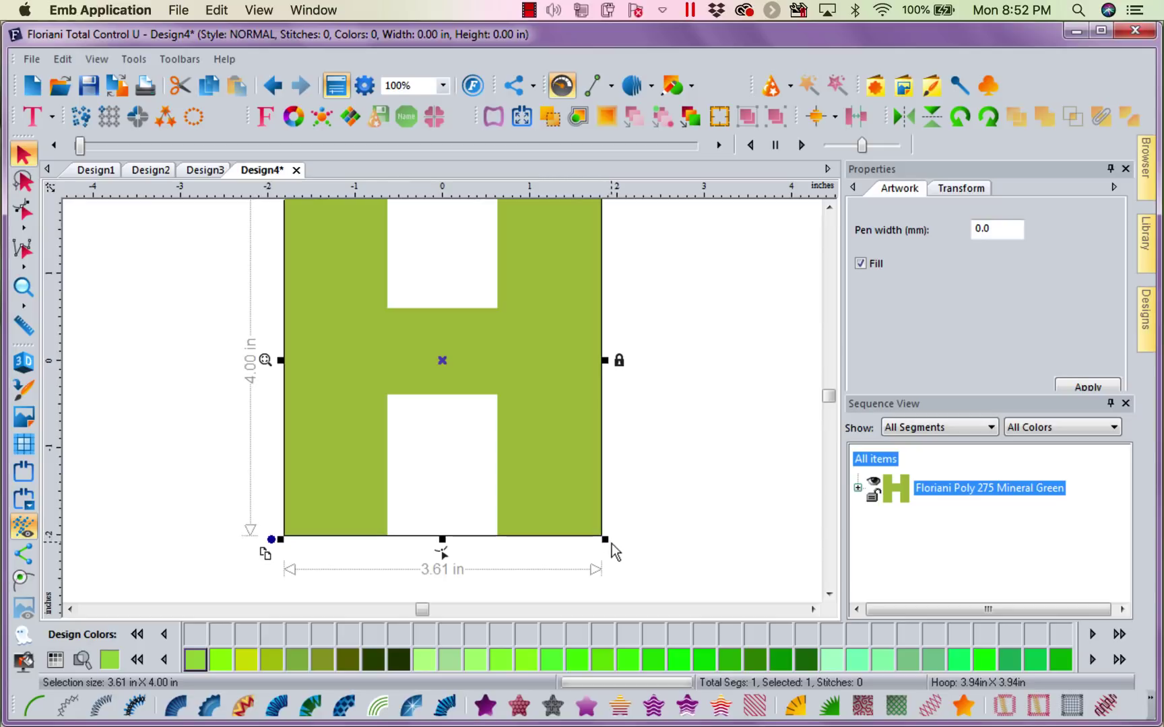
{"action": "left_click_drag", "start_coordinate": [607, 541], "coordinate": [666, 572]}
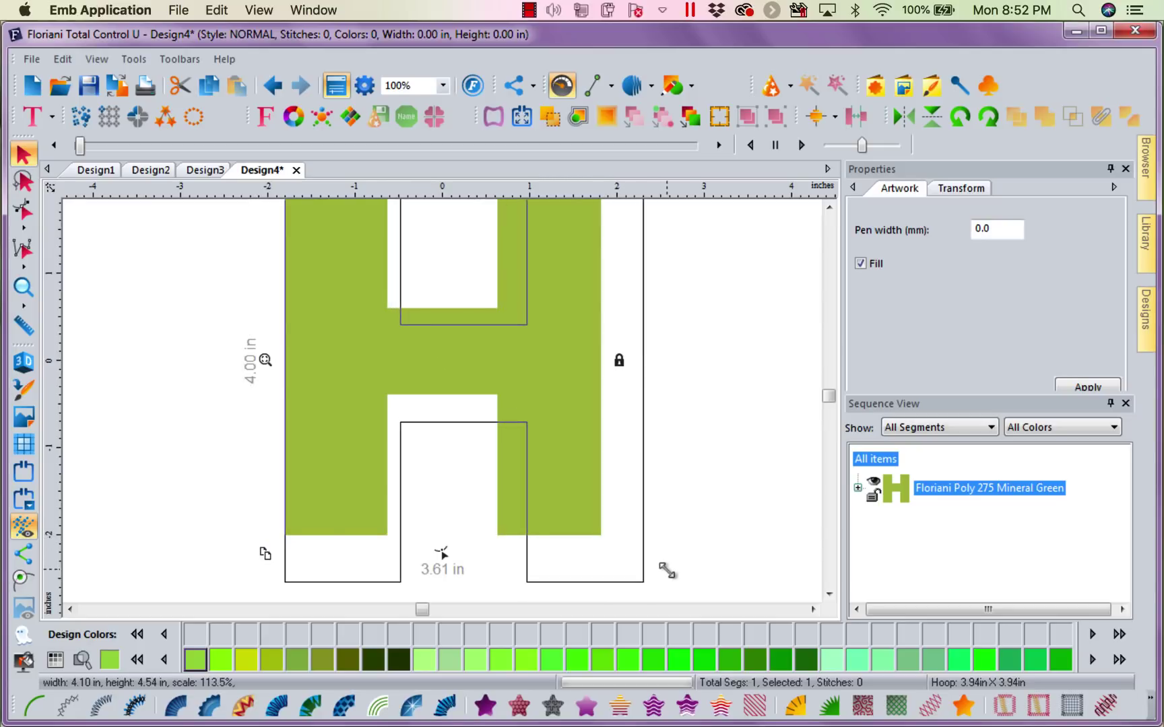
{"action": "left_click", "coordinate": [828, 593]}
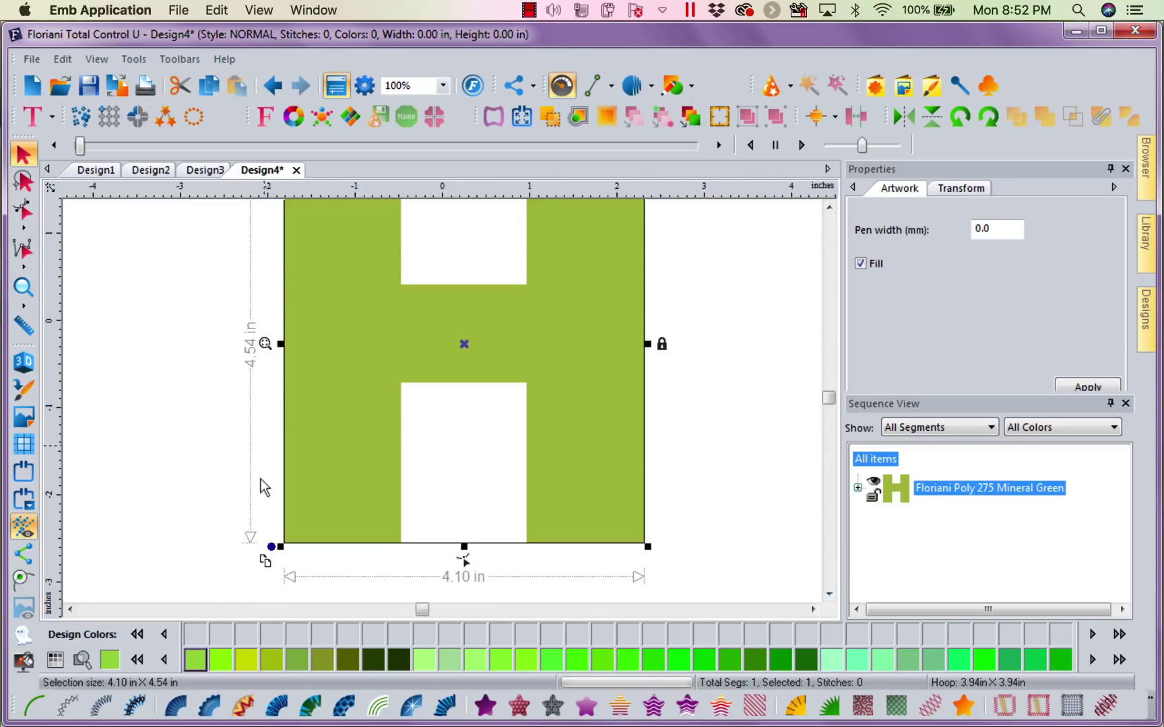